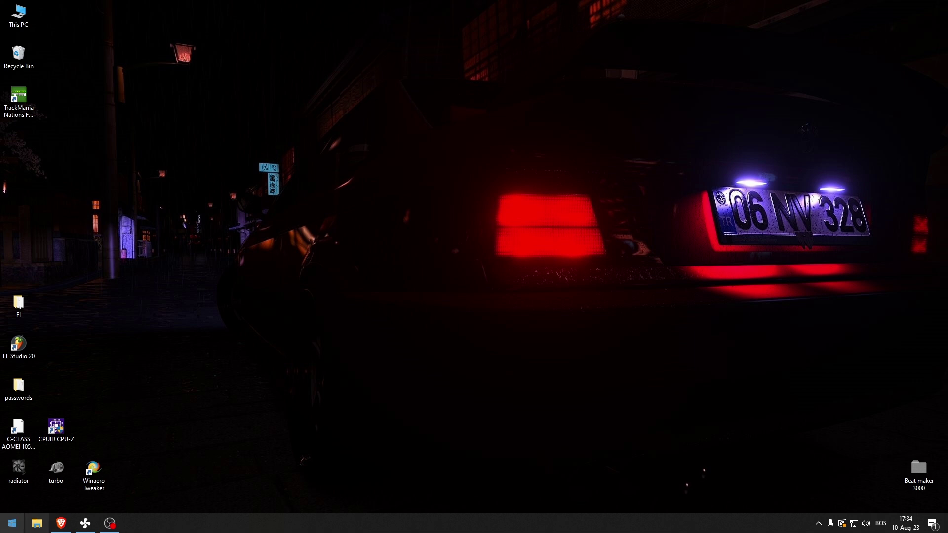
# Step: Open the Start menu to begin searching for Control Panel
pyautogui.click(11, 524)
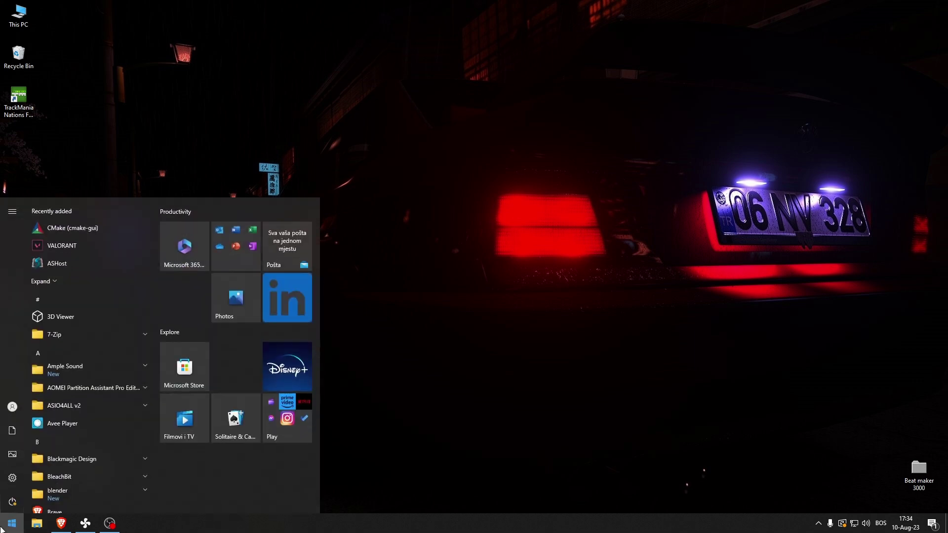
pyautogui.write('control')
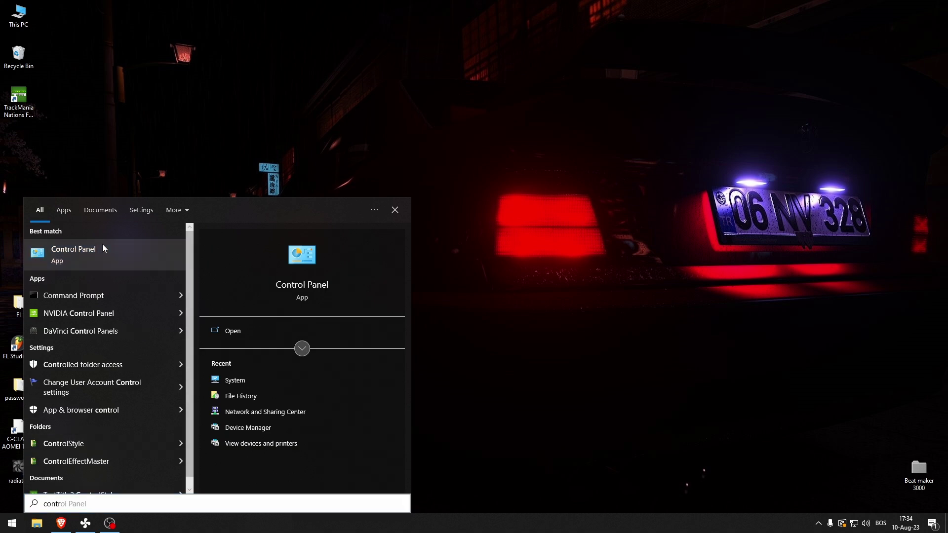
# Step: Open Control Panel's Hardware and Sound, bring up the Sound dialog and center it
pyautogui.click(74, 252)
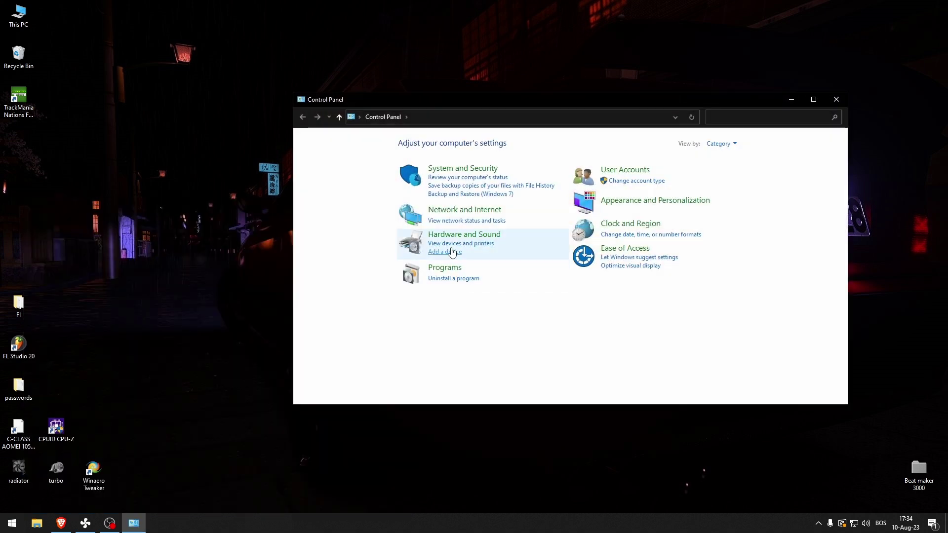
pyautogui.click(464, 235)
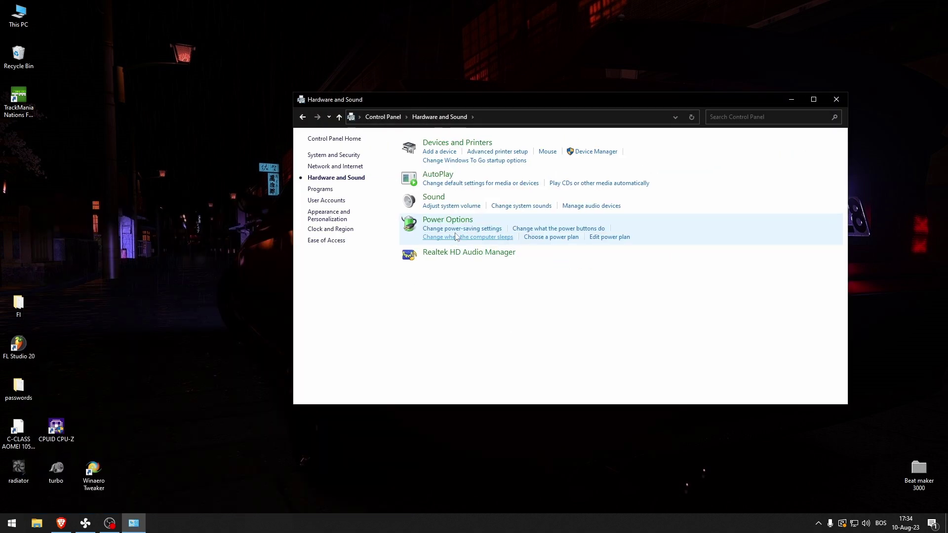
pyautogui.click(521, 207)
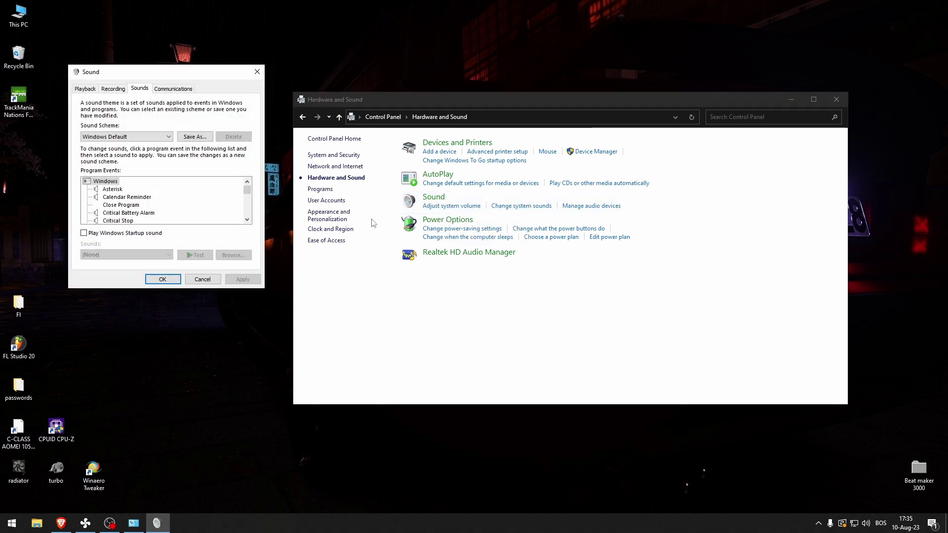
pyautogui.moveTo(113, 72); pyautogui.dragTo(293, 173)
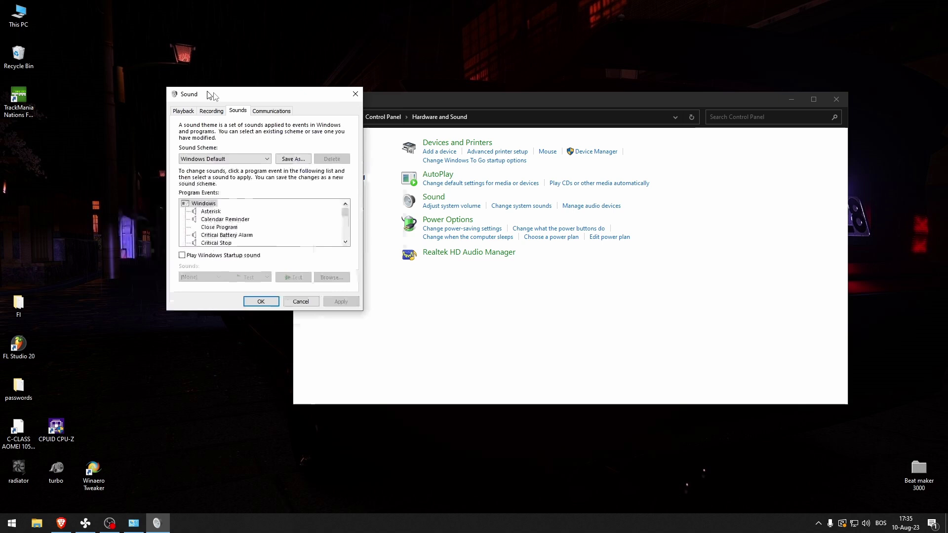
# Step: Show the recording devices and select the default M-AUDIO Uber Mic microphone
pyautogui.click(297, 207)
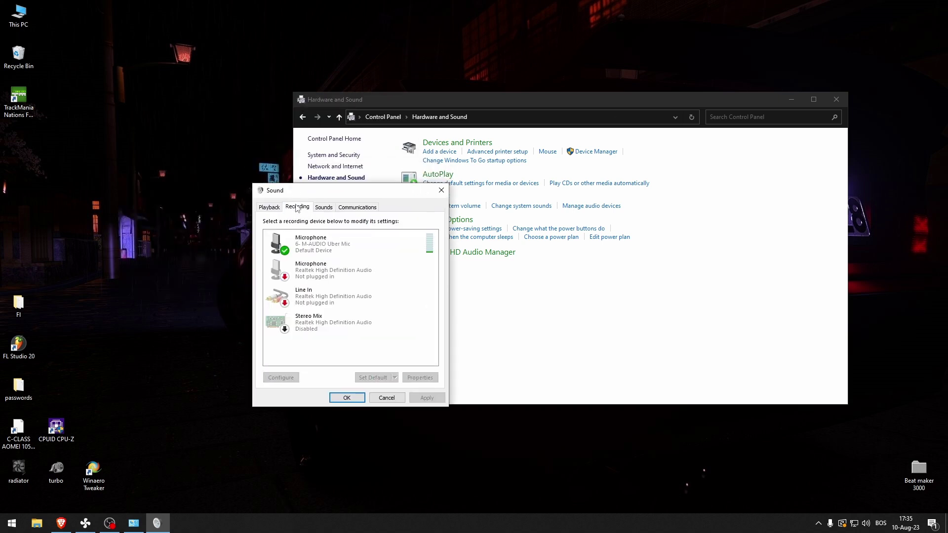
pyautogui.click(350, 241)
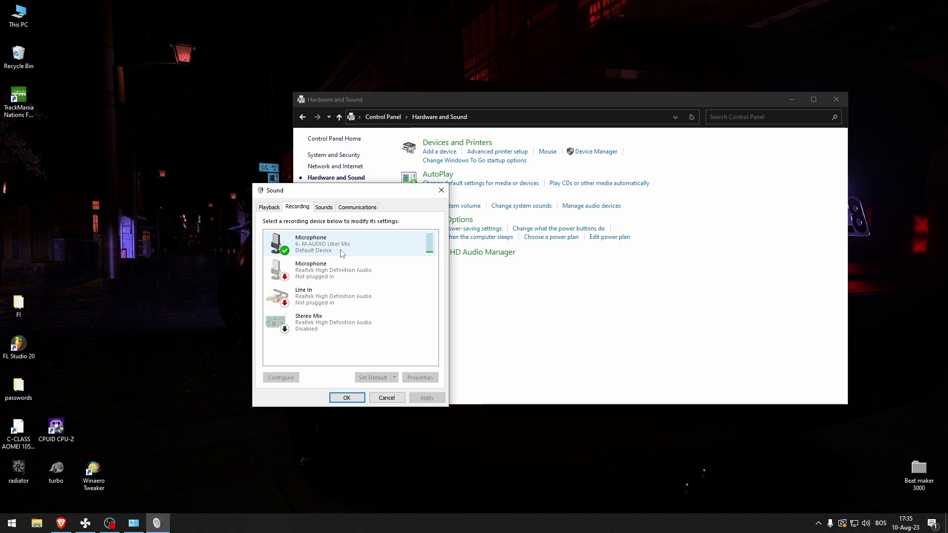
pyautogui.keyDown('ctrl'); pyautogui.click(380, 233); pyautogui.keyUp('ctrl')
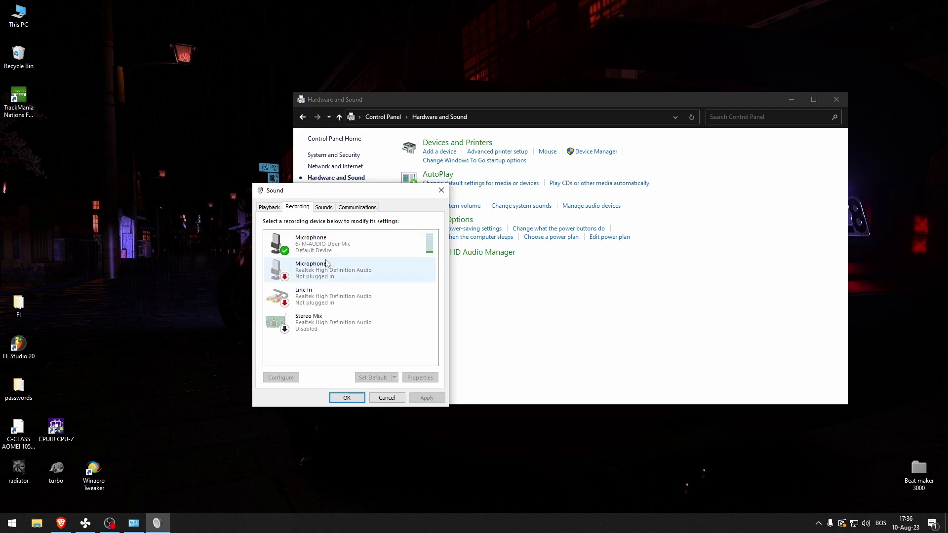
pyautogui.click(312, 246)
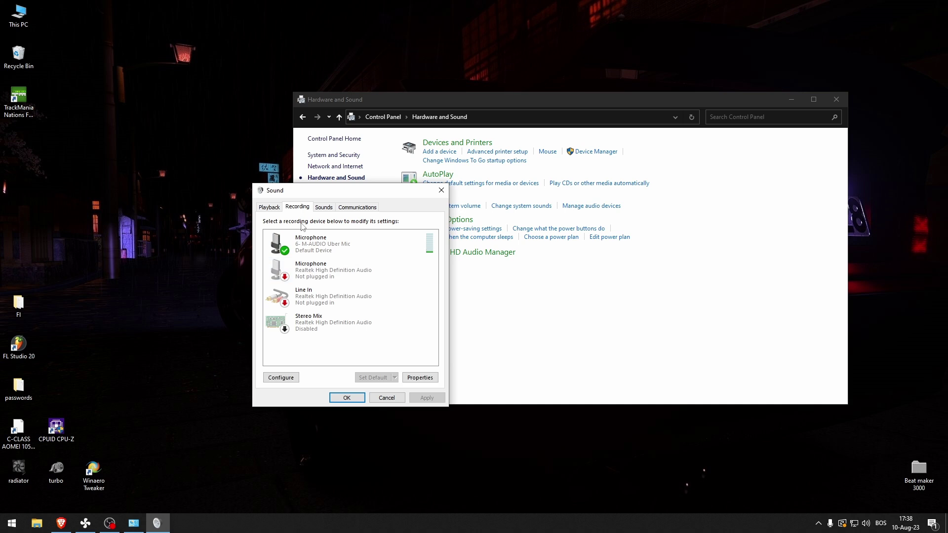
# Step: Check the playback devices, glance at recording devices again, then cancel the Sound dialog
pyautogui.click(269, 206)
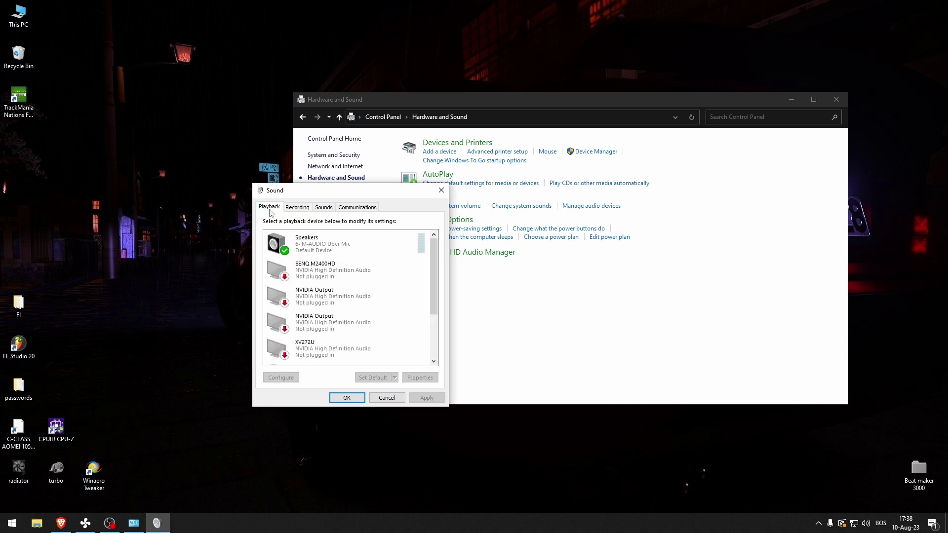
pyautogui.scroll(-2, 351, 267)
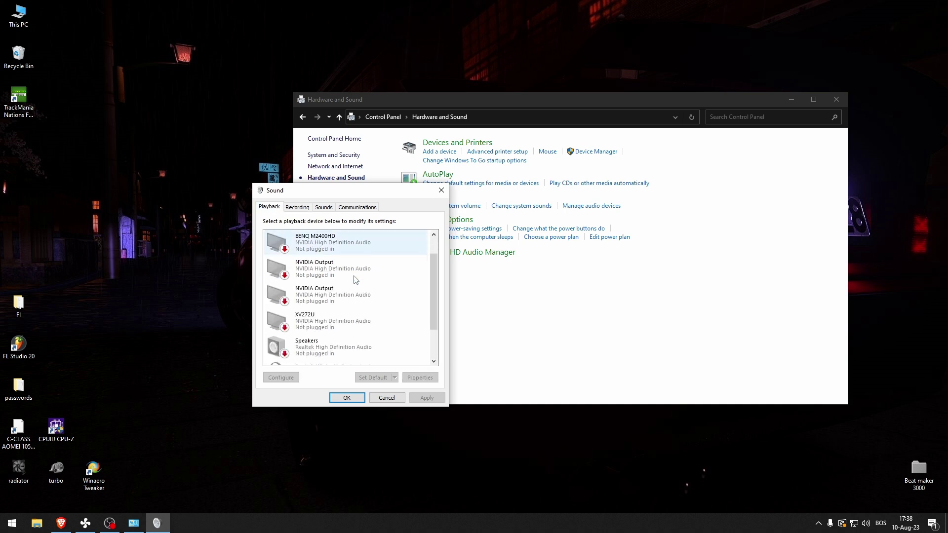
pyautogui.scroll(-2, 353, 274)
pyautogui.scroll(-1, 355, 279)
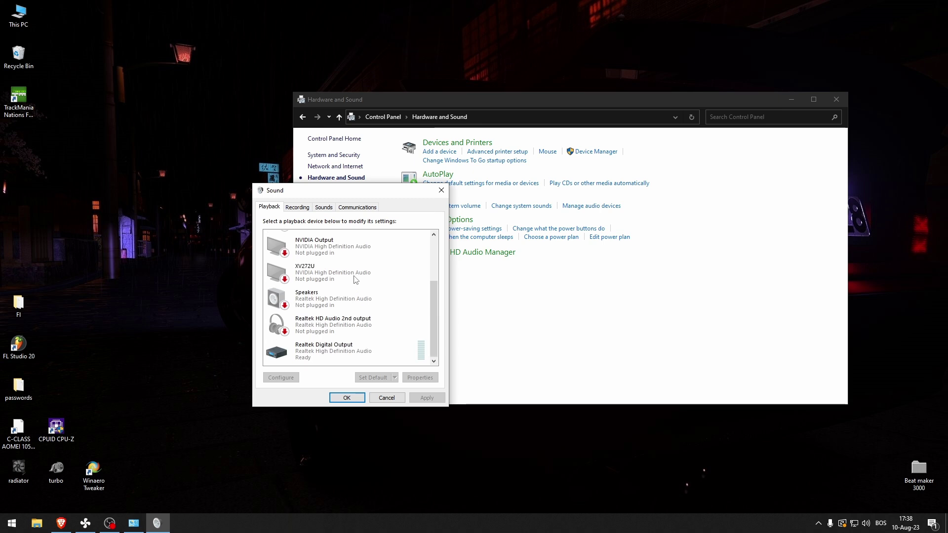
pyautogui.scroll(1, 355, 279)
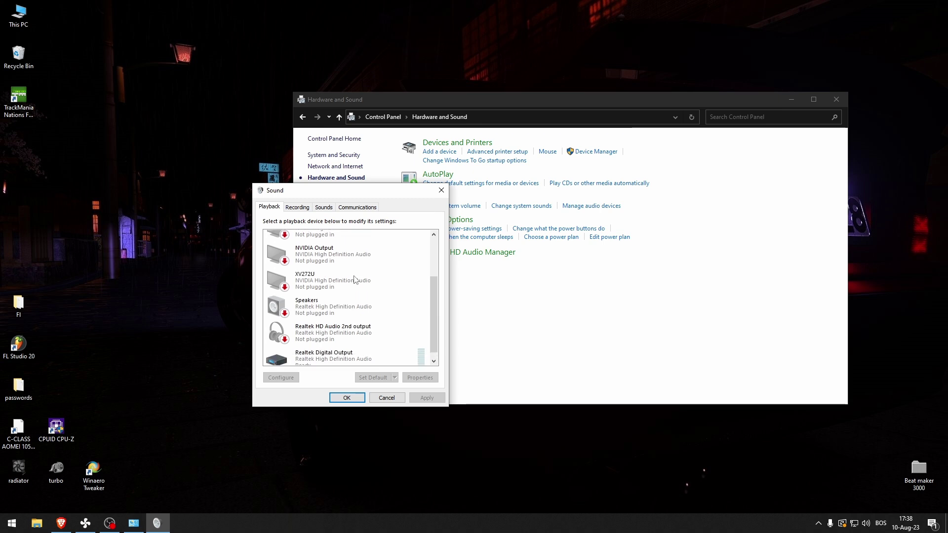
pyautogui.scroll(3, 354, 279)
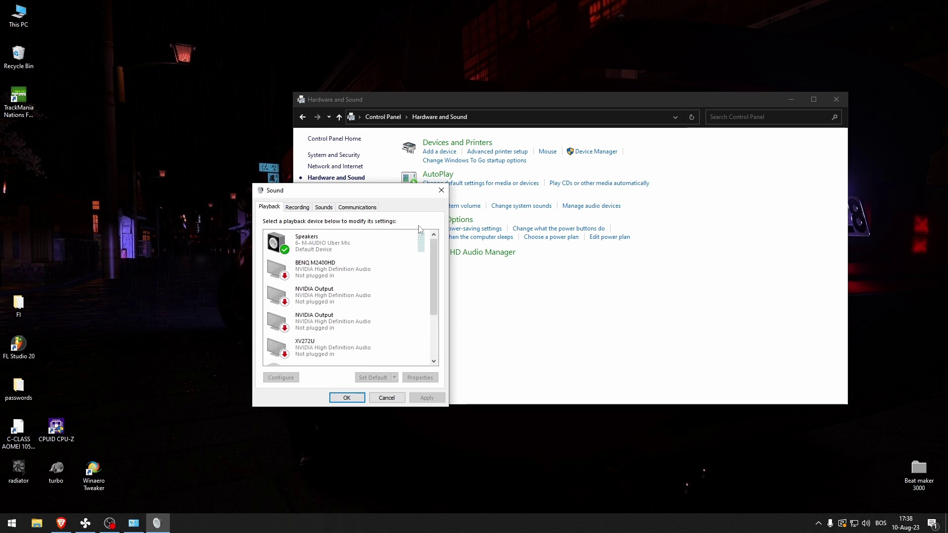
pyautogui.click(297, 207)
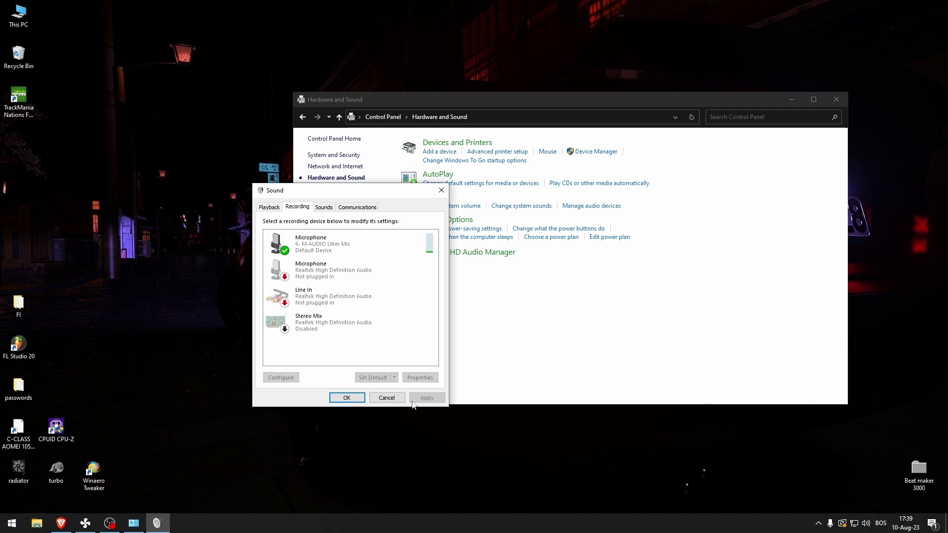
pyautogui.click(441, 190)
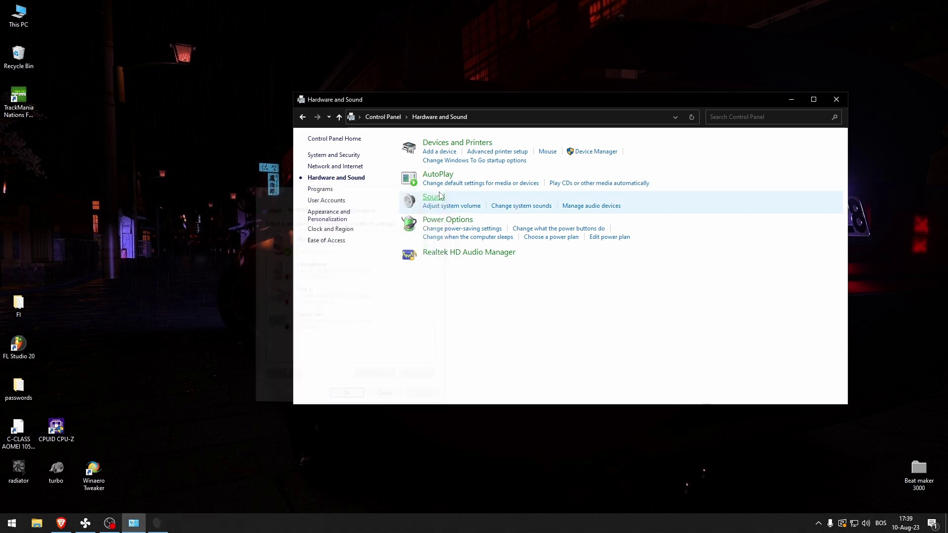
# Step: Close the Hardware and Sound Control Panel window
pyautogui.click(836, 99)
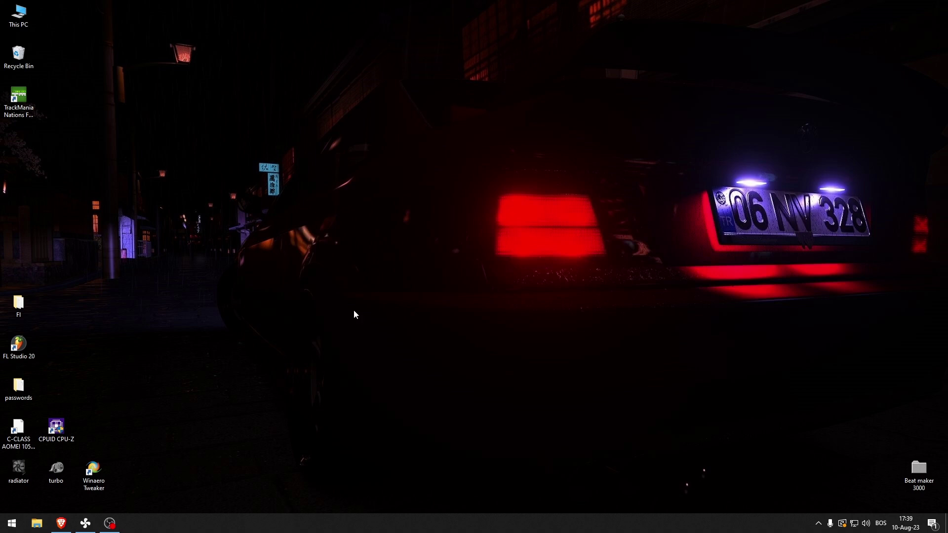